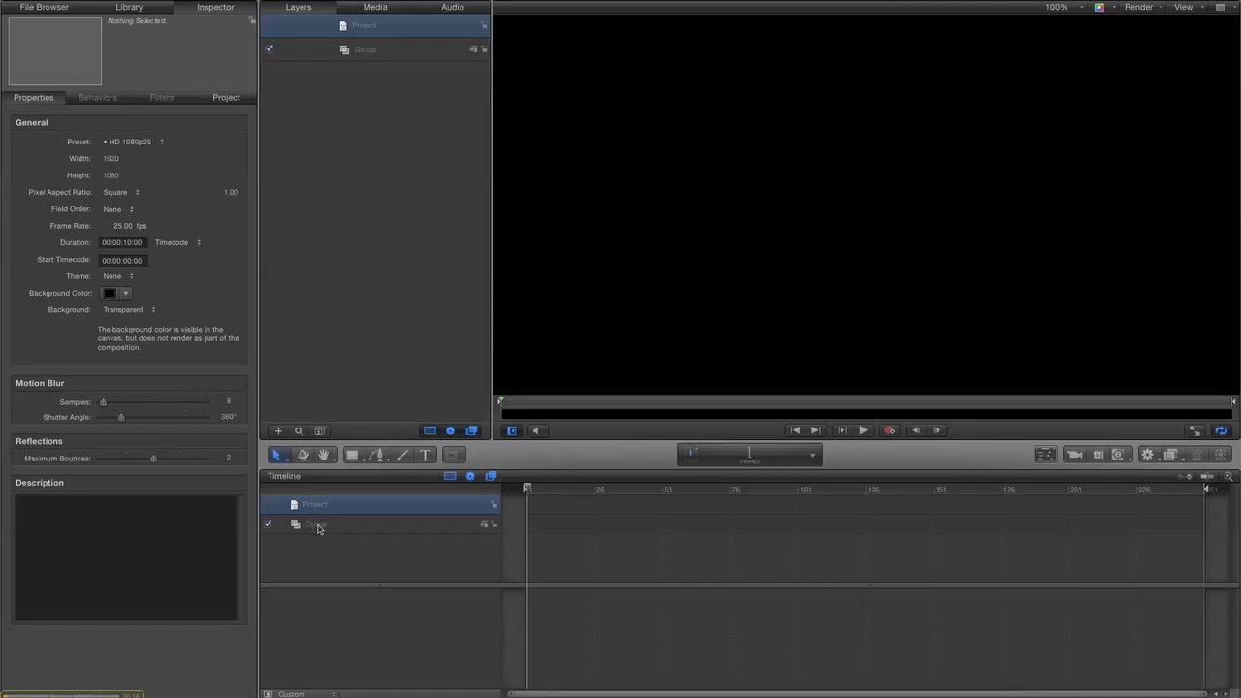
# - Rename the empty group layer to 'Text Group' and pick the Text tool
pyautogui.click(317, 527)
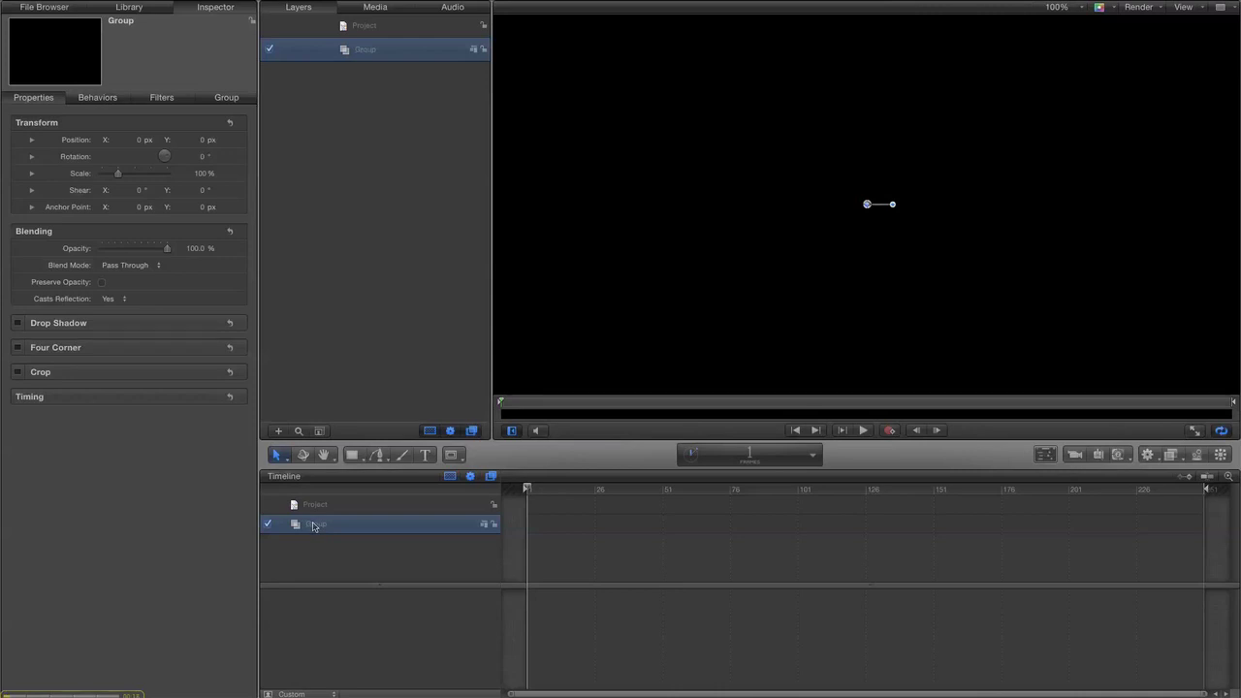
pyautogui.doubleClick(313, 525)
pyautogui.write('Te')
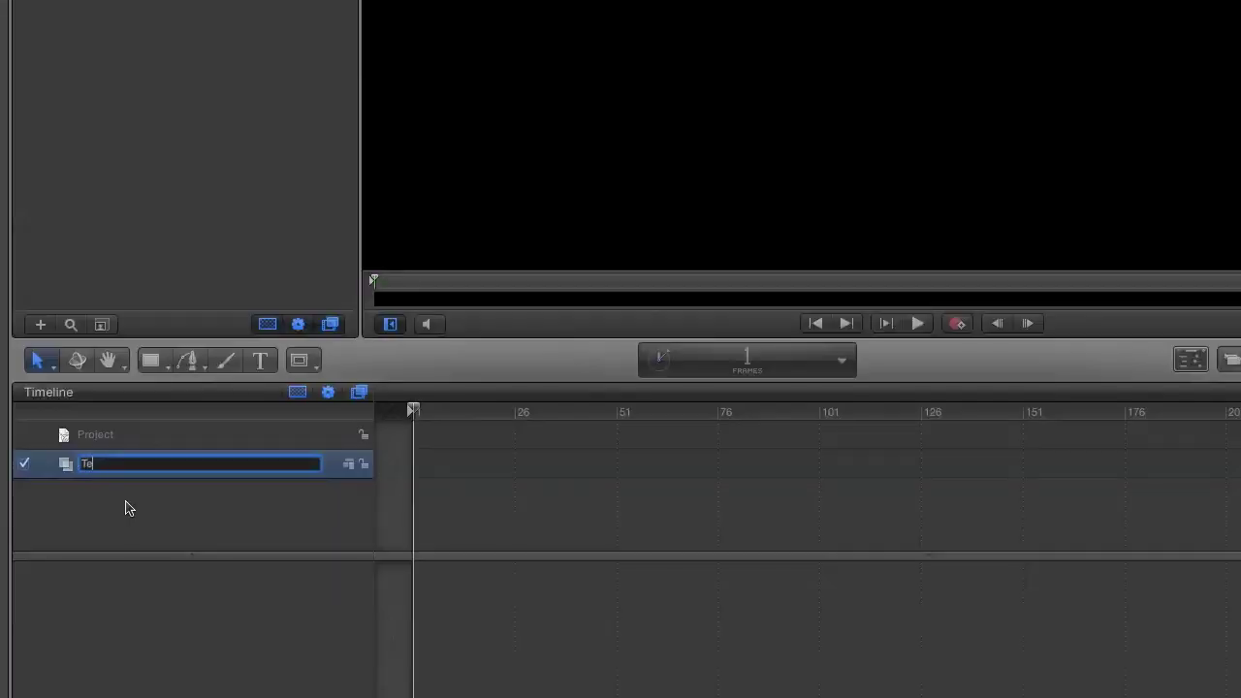
pyautogui.write('xt Group')
pyautogui.press('Return')
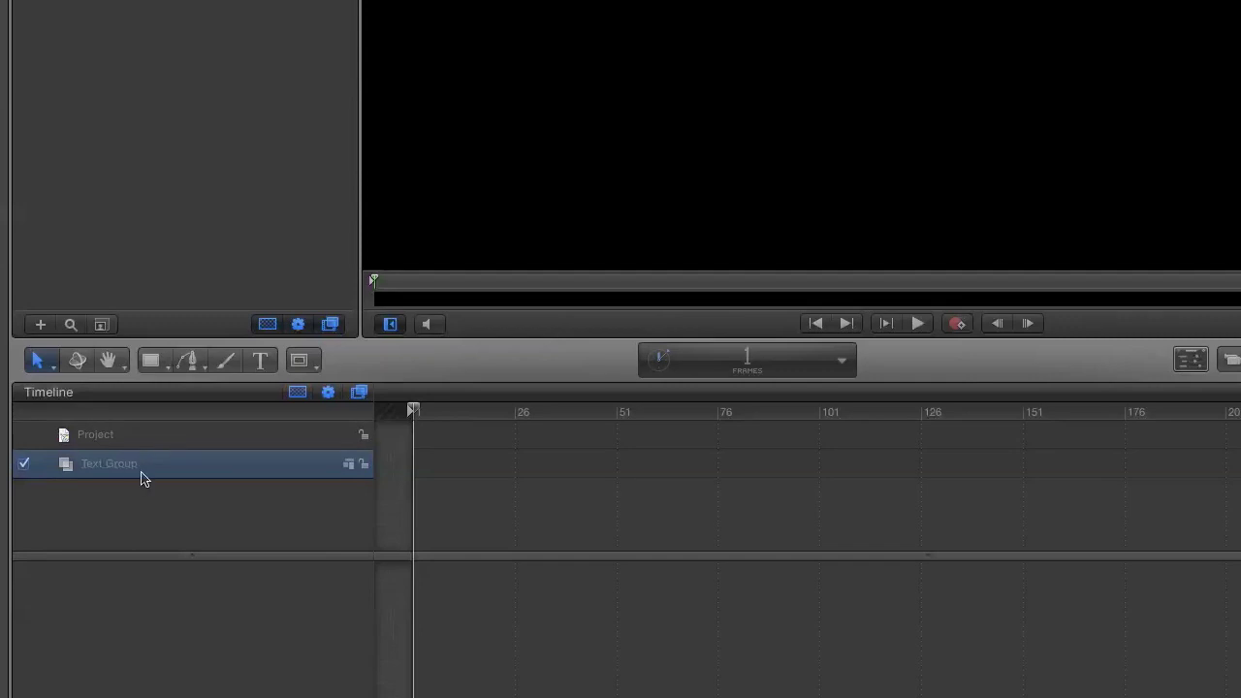
pyautogui.click(261, 362)
pyautogui.click(261, 361)
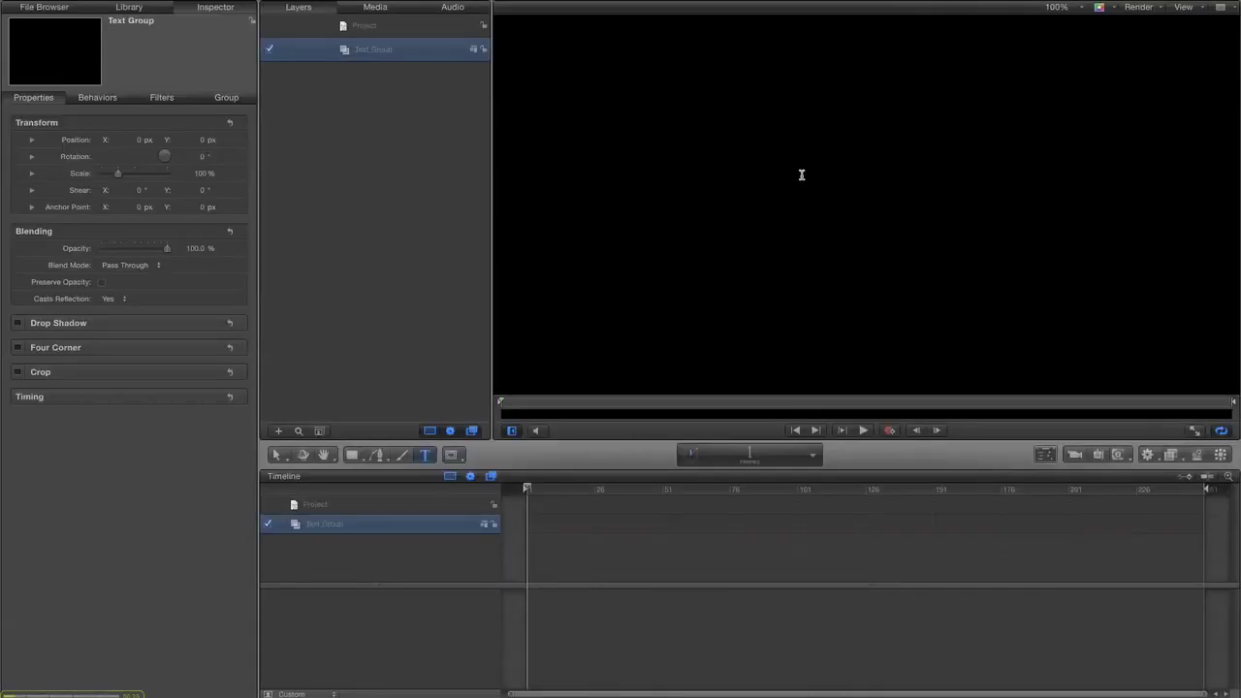
# - Type 'ICE COLD' as a new text layer and set its size to 110
pyautogui.click(904, 77)
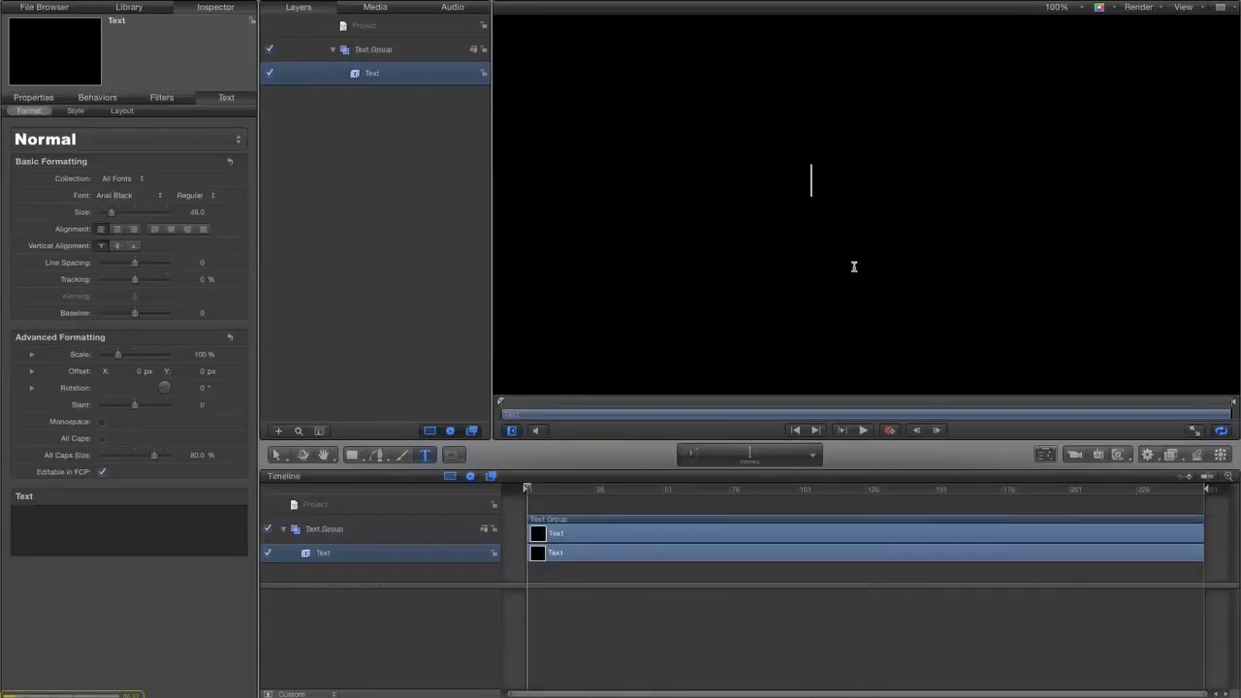
pyautogui.write('ICE COLD')
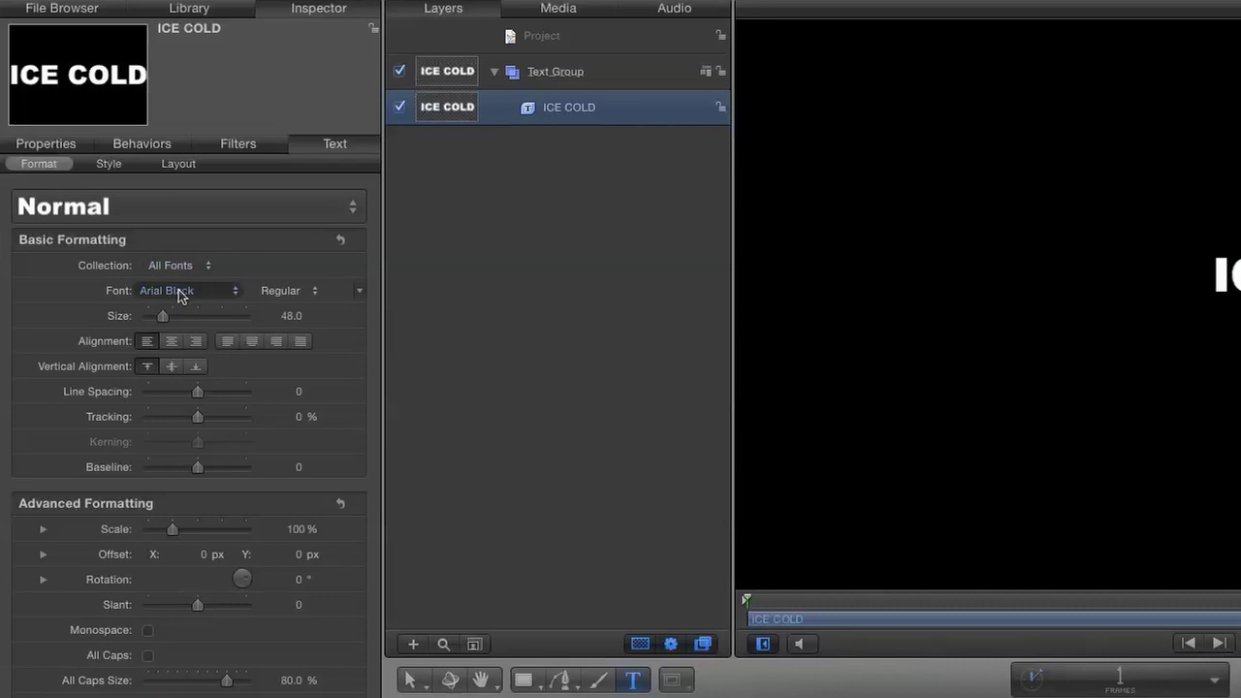
pyautogui.moveTo(163, 317); pyautogui.dragTo(195, 323)
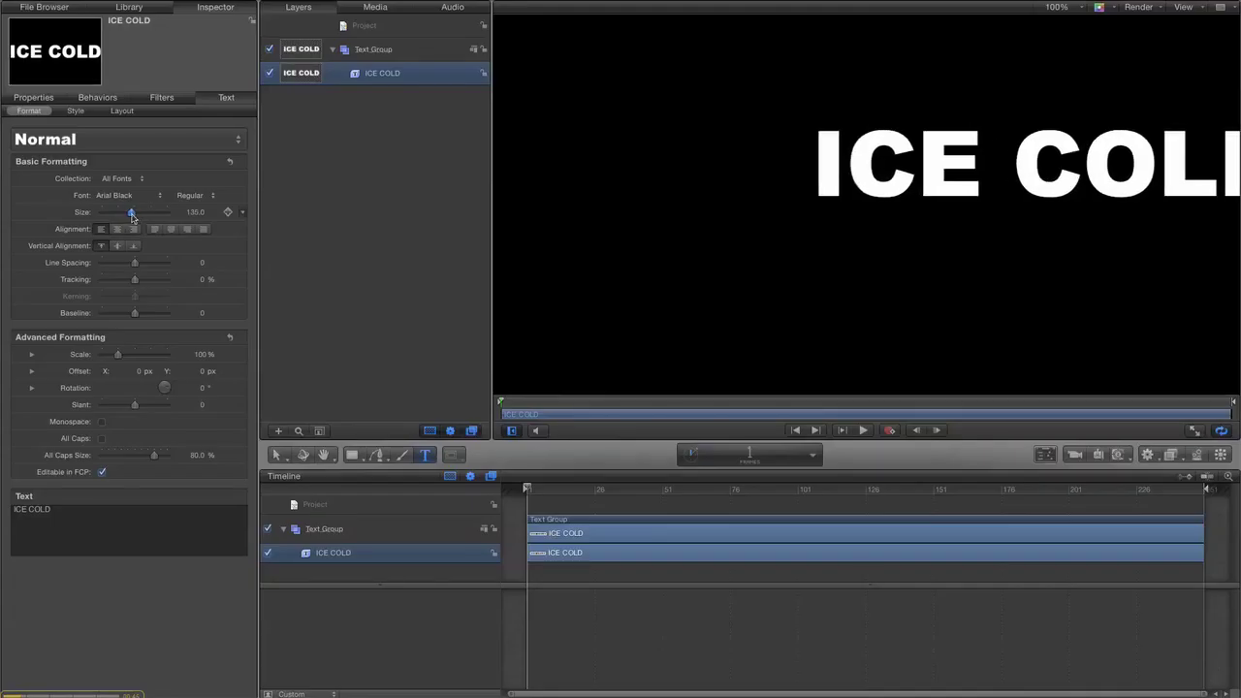
pyautogui.moveTo(132, 218); pyautogui.dragTo(127, 217)
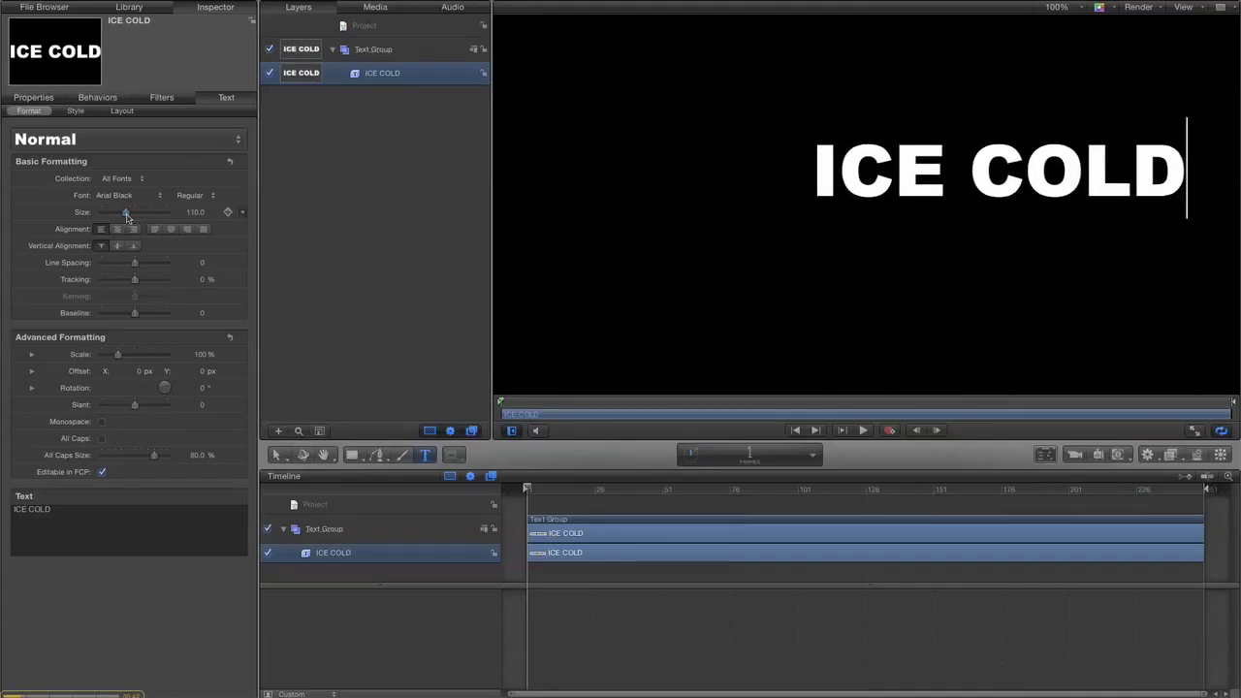
# - Zoom the viewer to 50% and center-align the ICE COLD text
pyautogui.click(1058, 7)
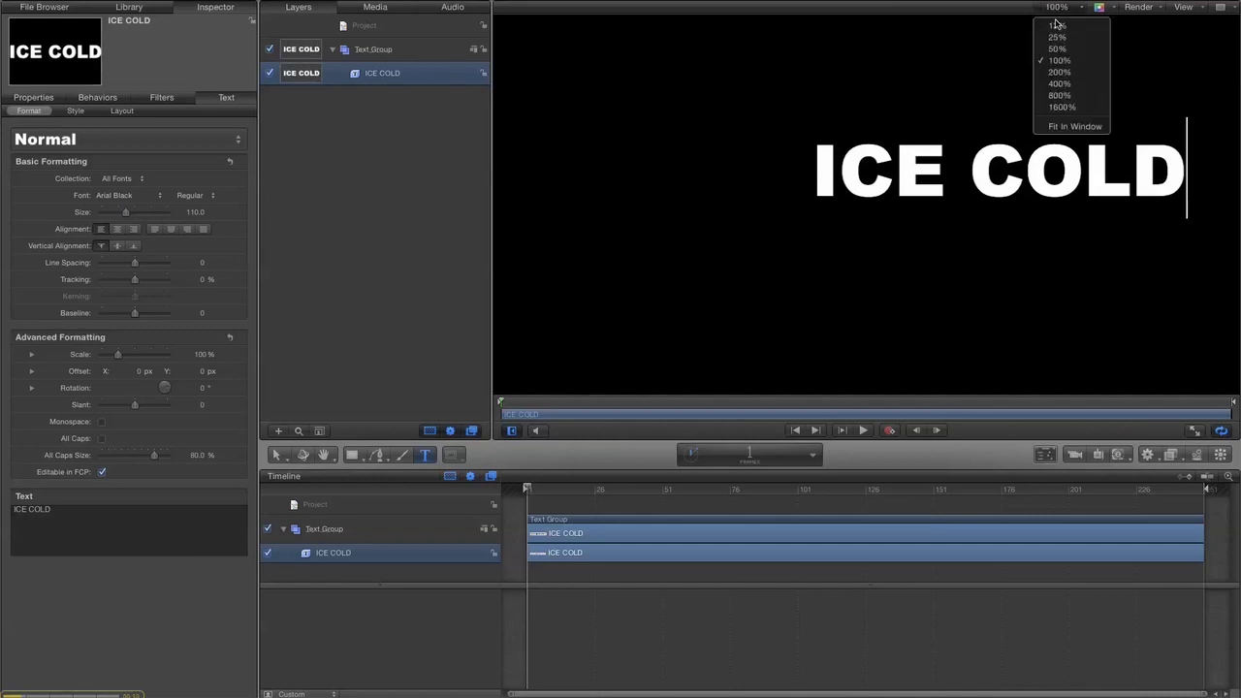
pyautogui.click(1056, 48)
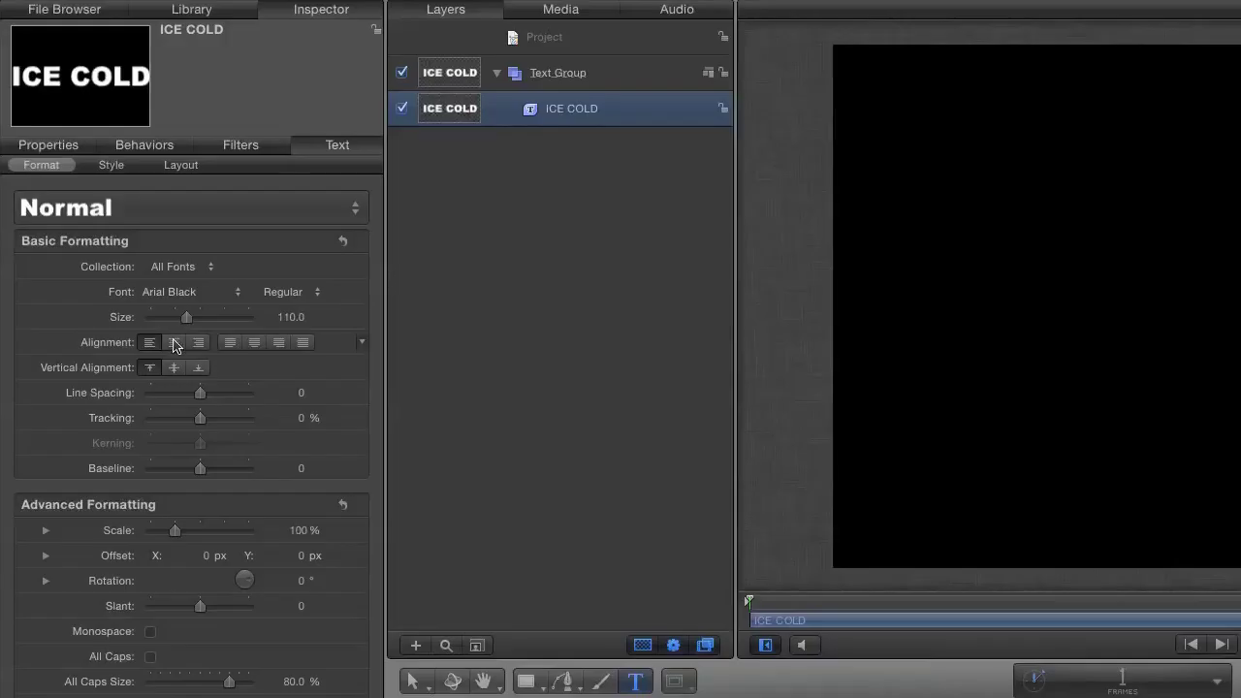
pyautogui.click(116, 229)
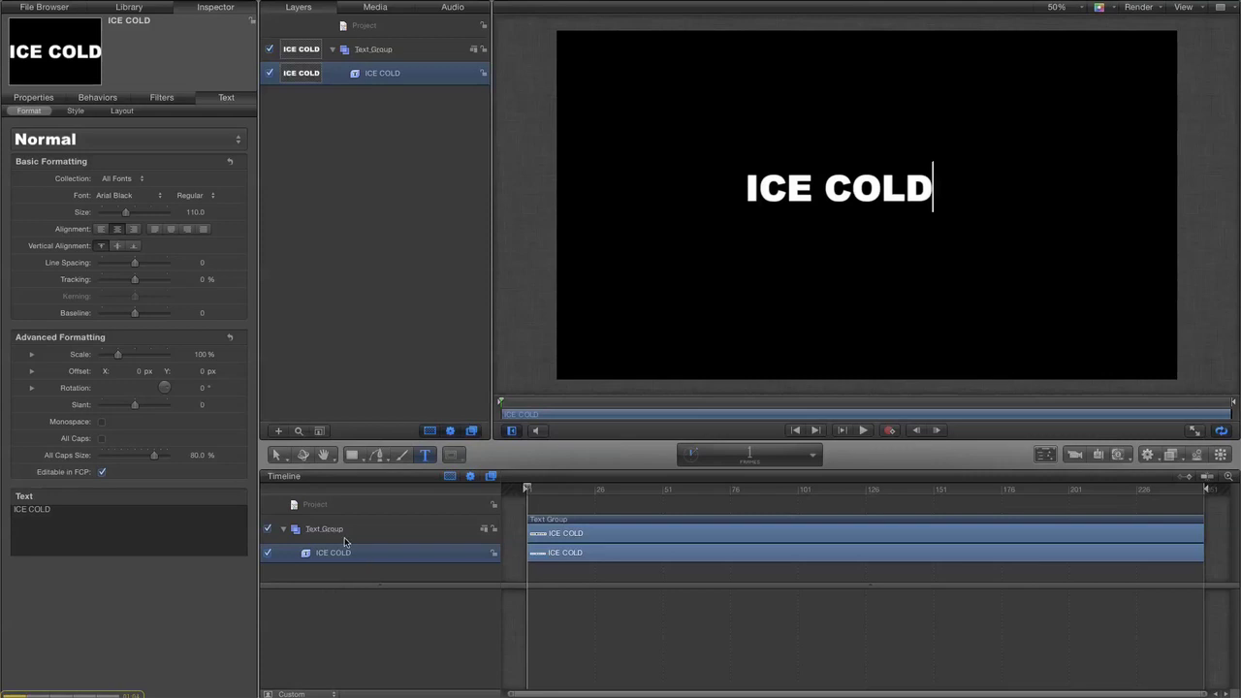
# - Move ICE COLD to the canvas centre and enlarge it to size 165
pyautogui.click(825, 199)
pyautogui.click(355, 533)
pyautogui.click(349, 552)
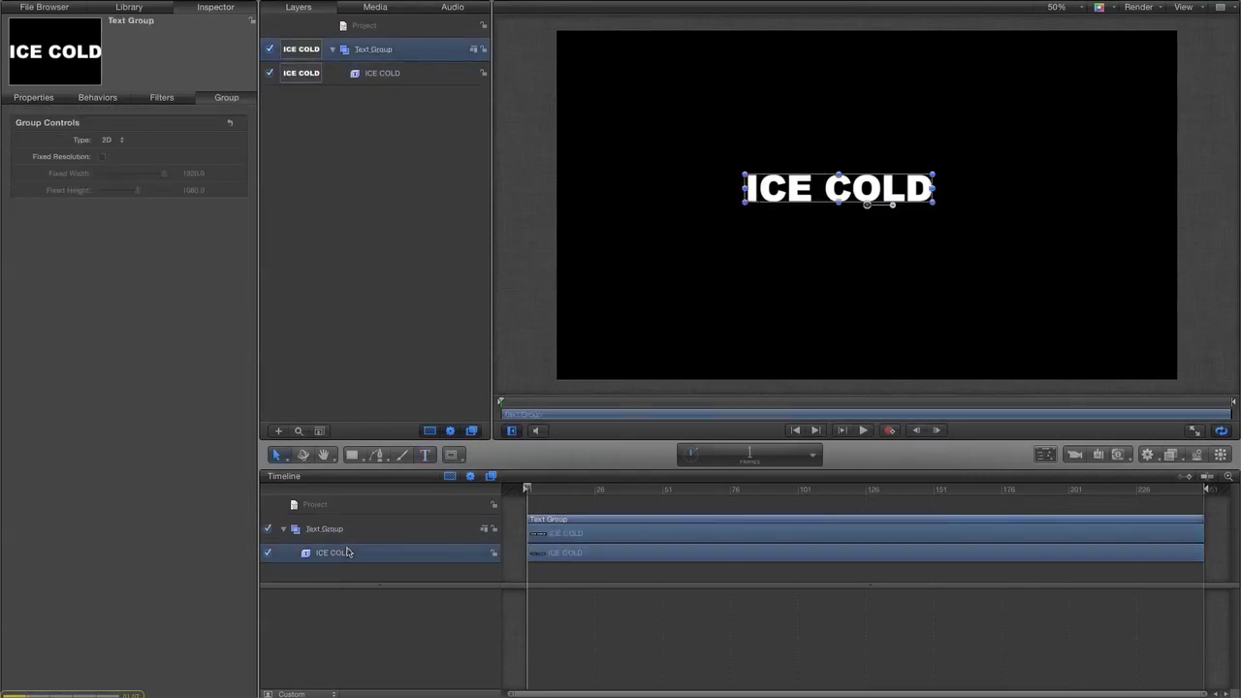
pyautogui.moveTo(840, 199); pyautogui.dragTo(868, 204)
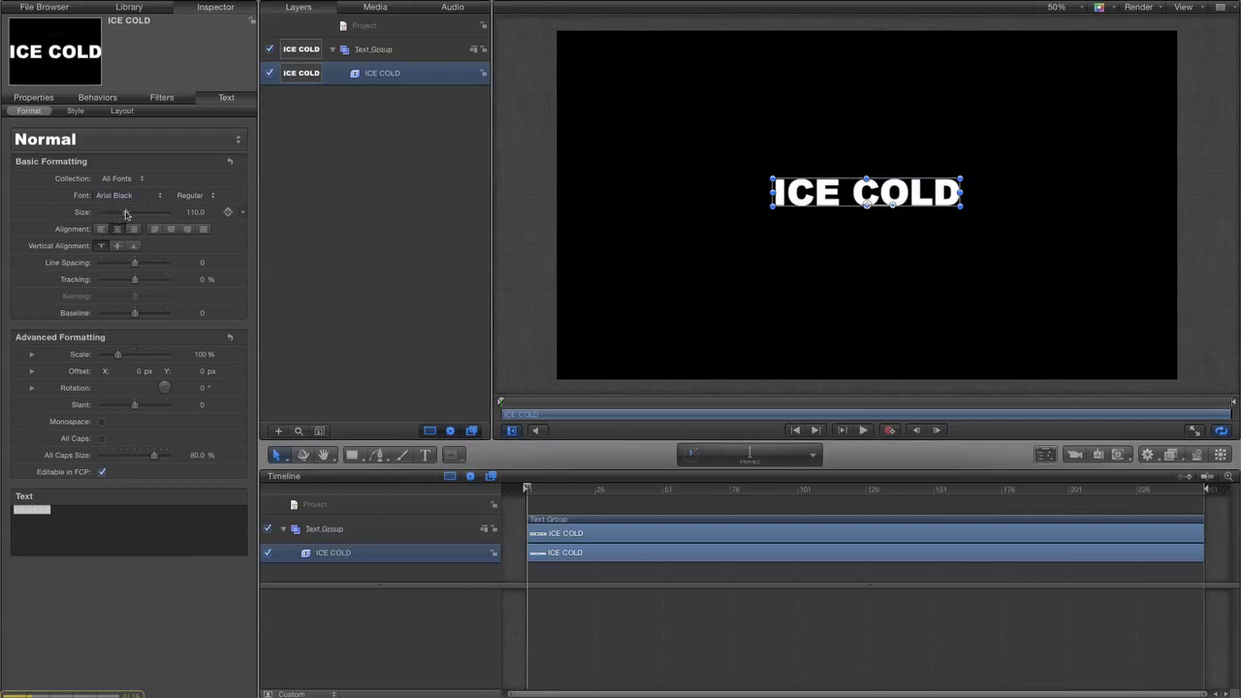
pyautogui.moveTo(128, 211); pyautogui.dragTo(141, 213)
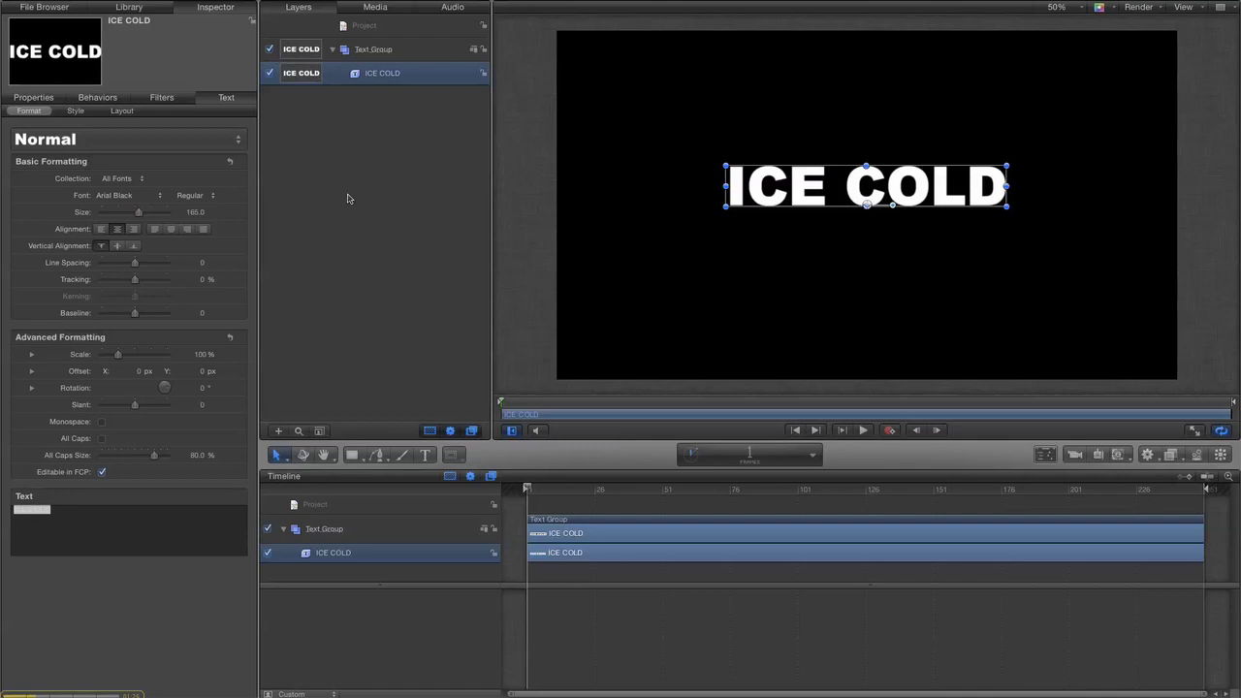
# - Import broken_glass_4250884.JPG from the Stills folder into the Media list
pyautogui.click(363, 9)
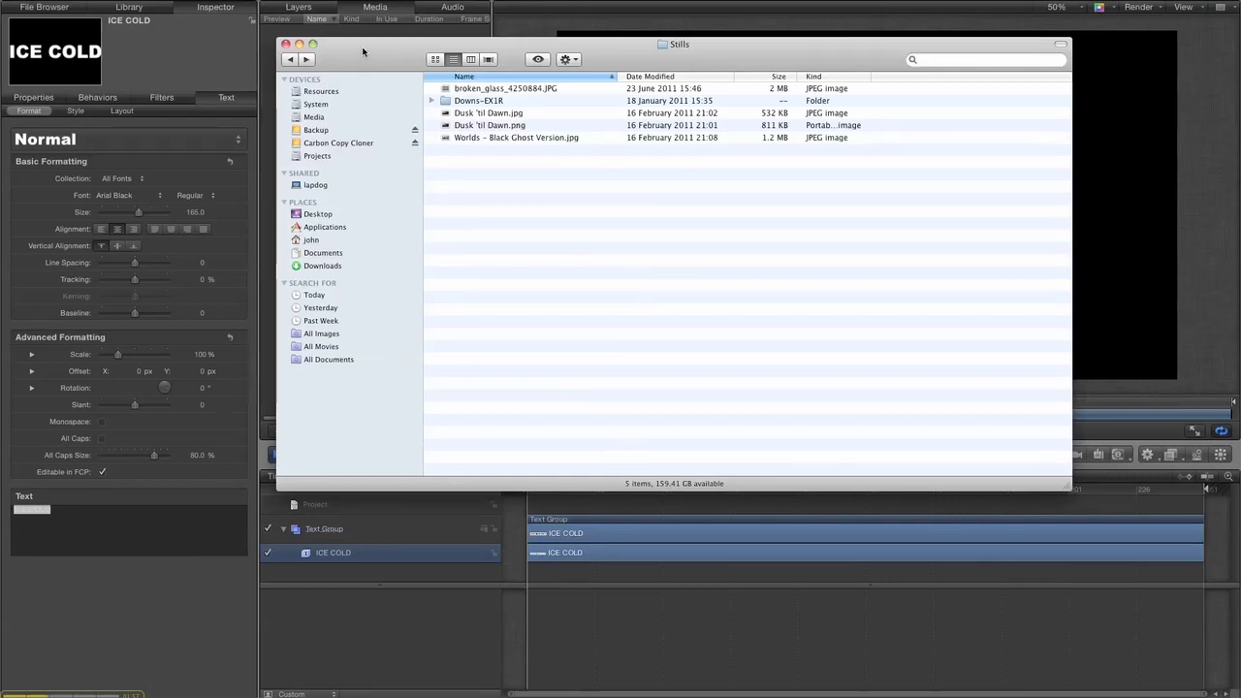
pyautogui.moveTo(364, 38); pyautogui.dragTo(599, 126)
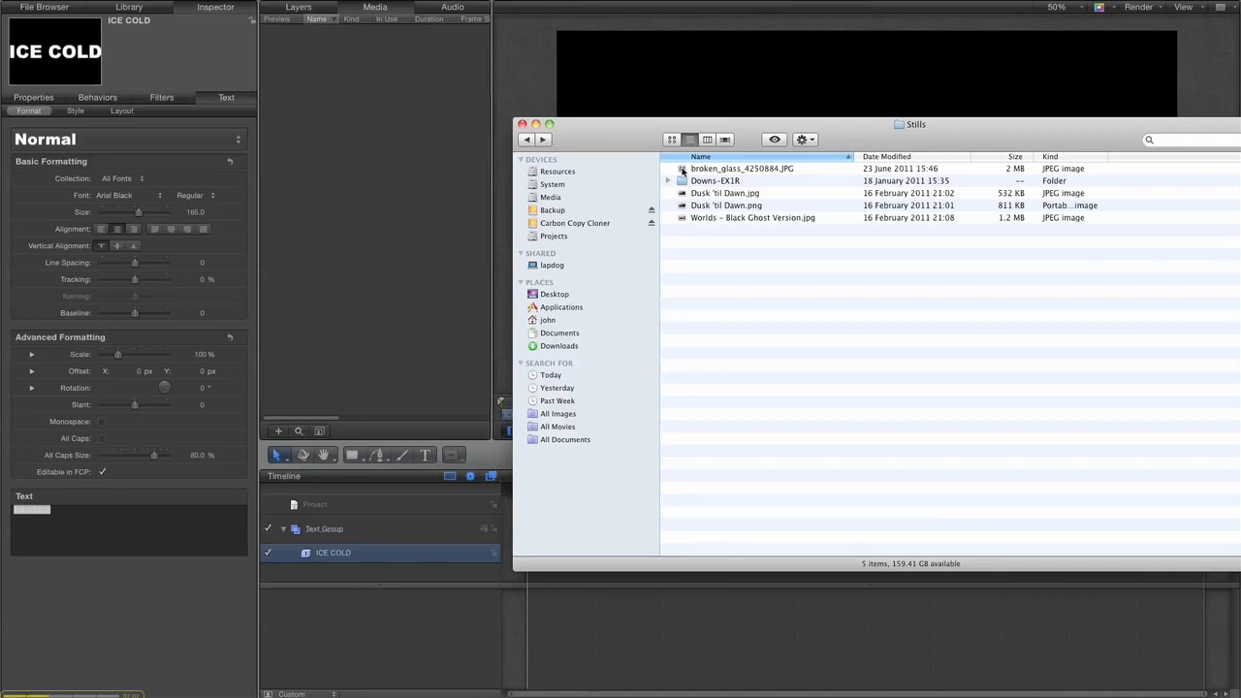
pyautogui.moveTo(683, 169); pyautogui.dragTo(330, 87)
pyautogui.click(326, 115)
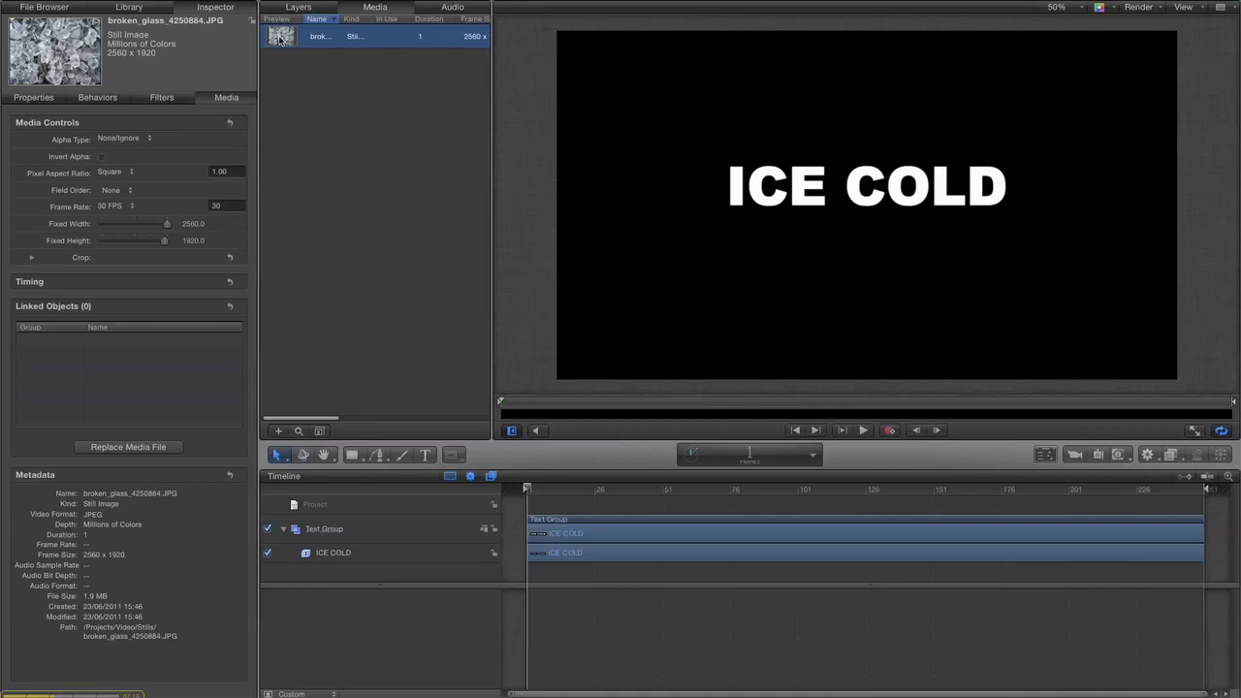
# - Drop the broken_glass_4250884 still into Text Group beneath ICE COLD, then reselect ICE COLD's properties
pyautogui.moveTo(280, 39); pyautogui.dragTo(312, 564)
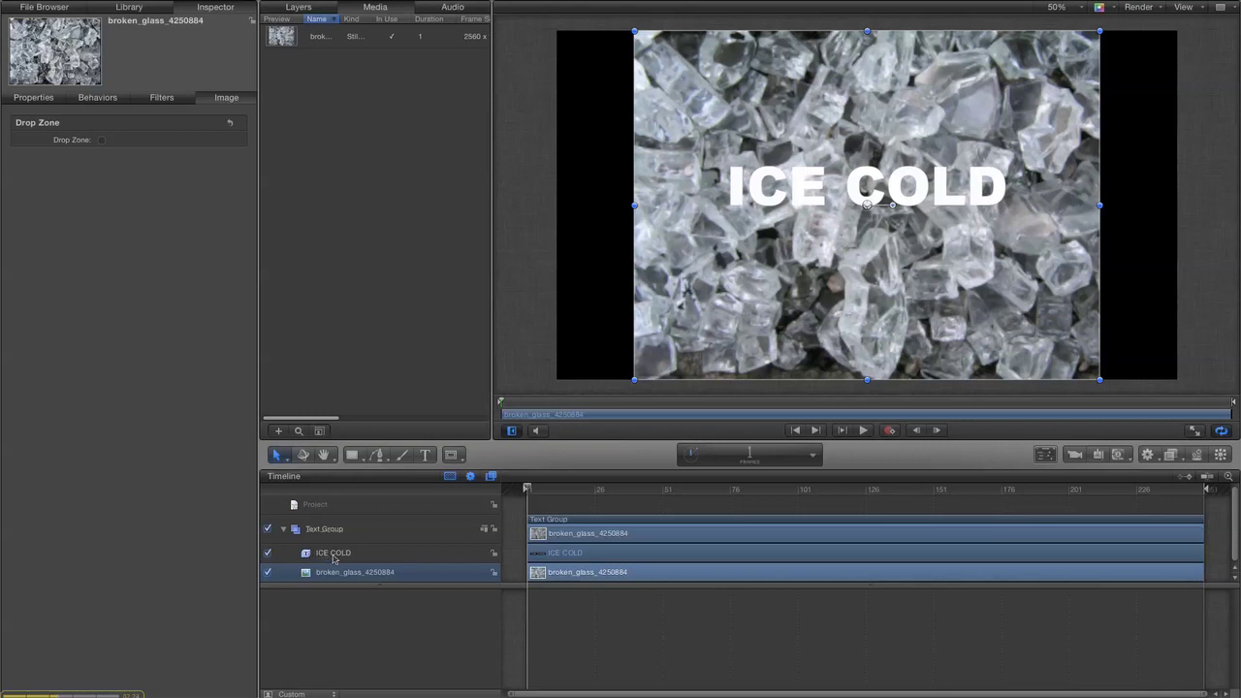
pyautogui.click(333, 554)
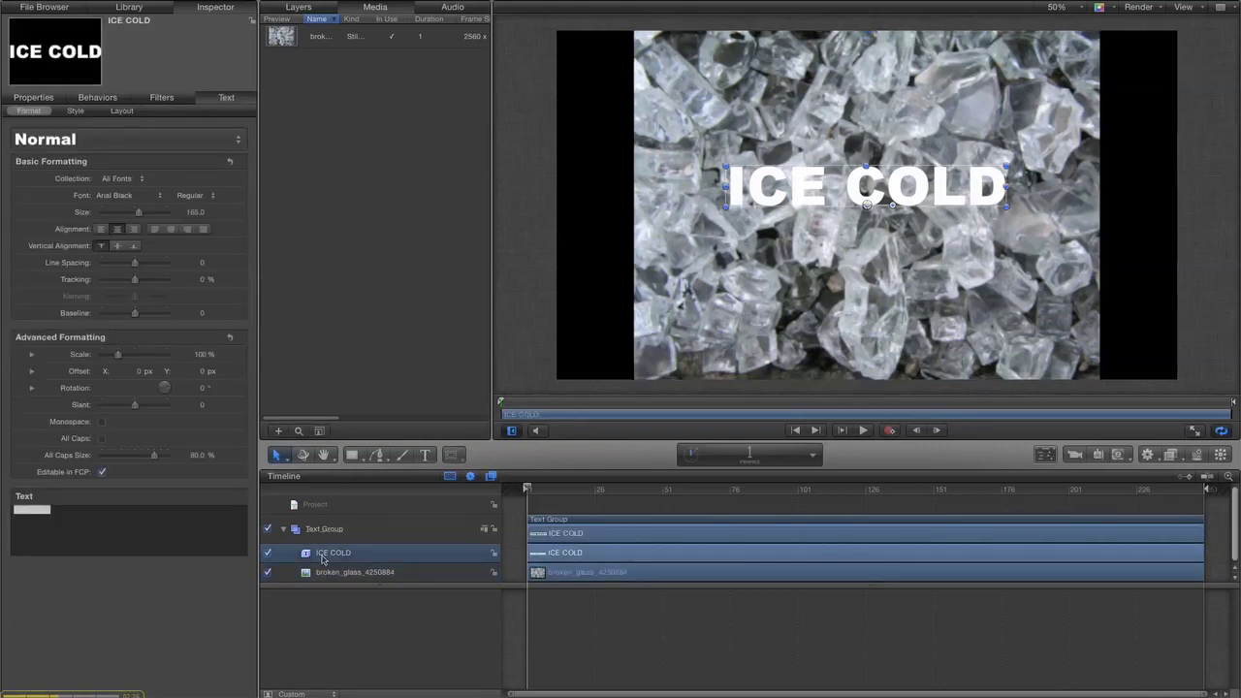
pyautogui.press('F1')
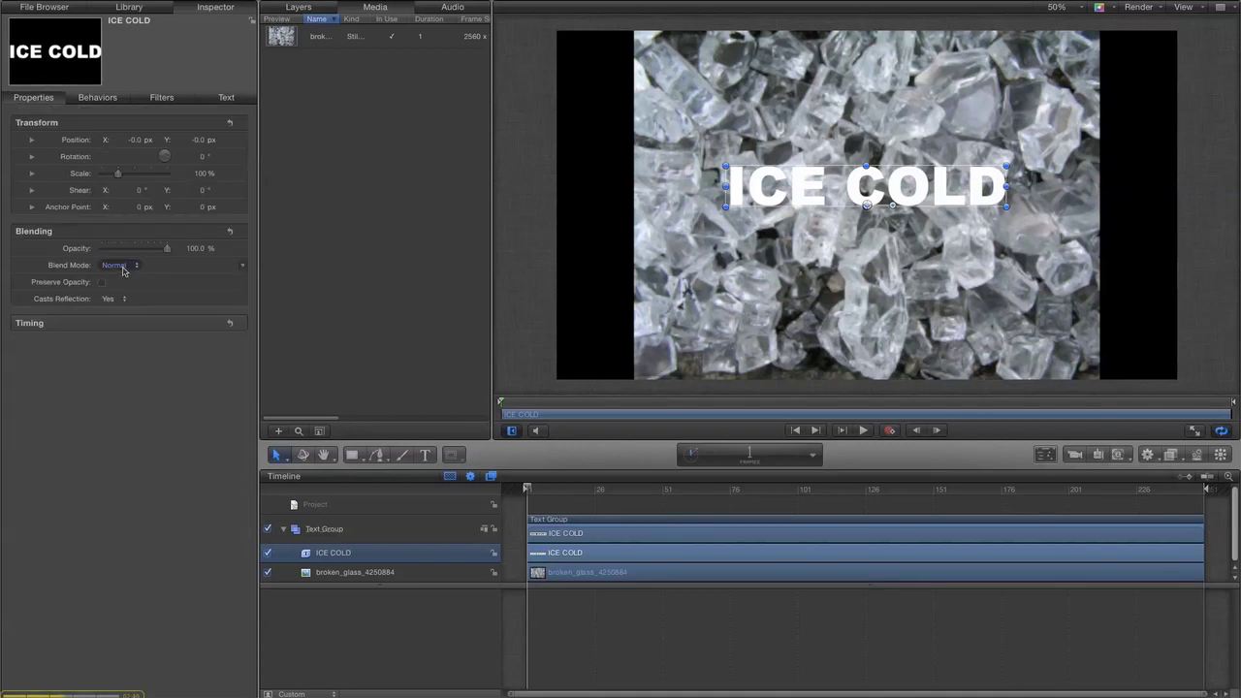
# - Set the ICE COLD layer's blend mode to Stencil Alpha
pyautogui.click(118, 266)
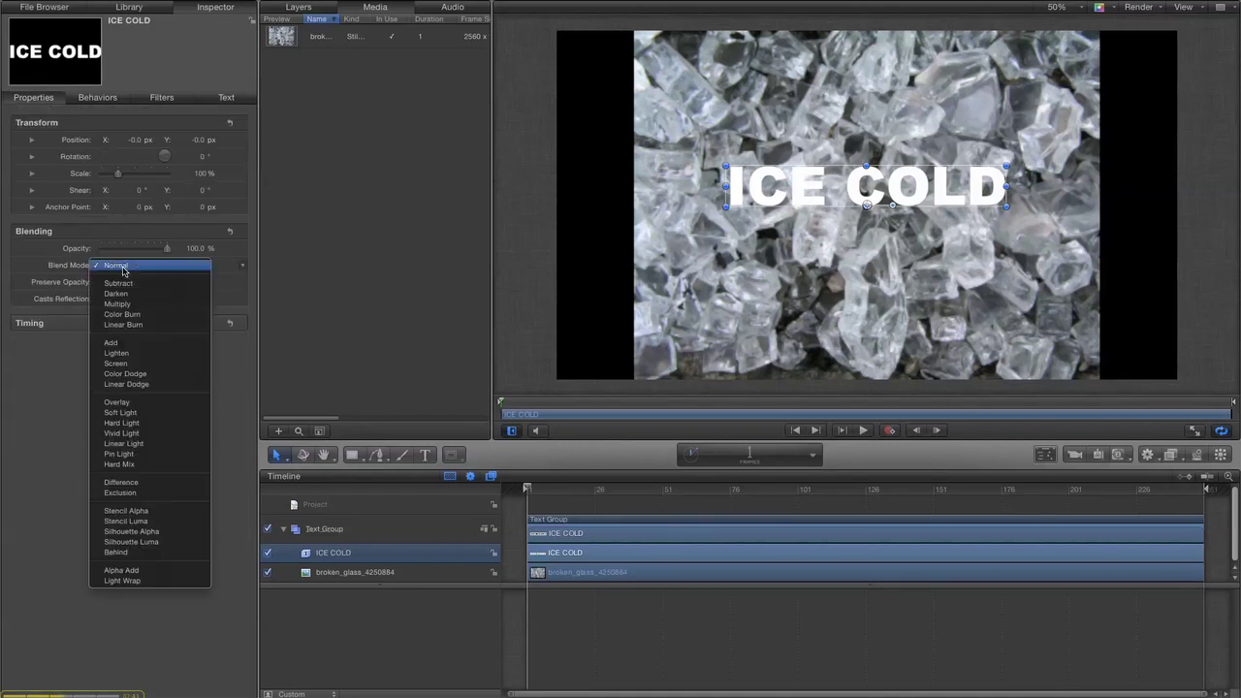
pyautogui.click(145, 514)
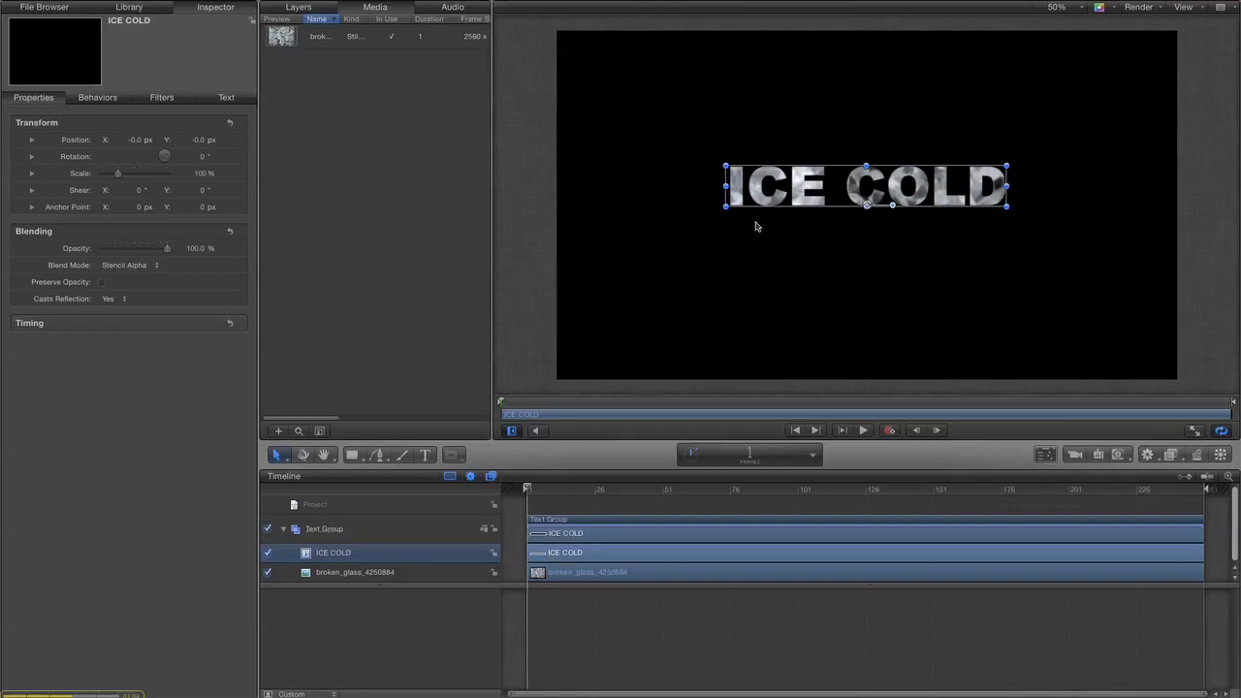
# - Raise the broken_glass layer's Scale from 56.25% toward about 78%
pyautogui.click(345, 575)
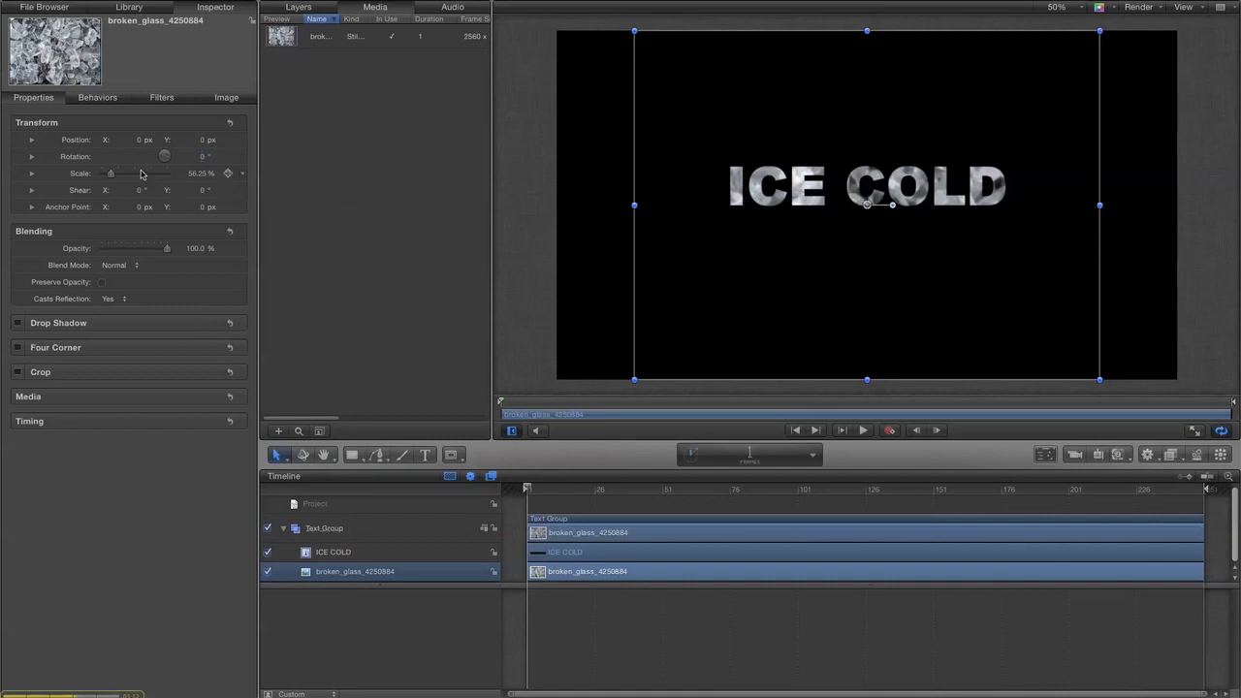
pyautogui.moveTo(114, 180); pyautogui.dragTo(112, 175)
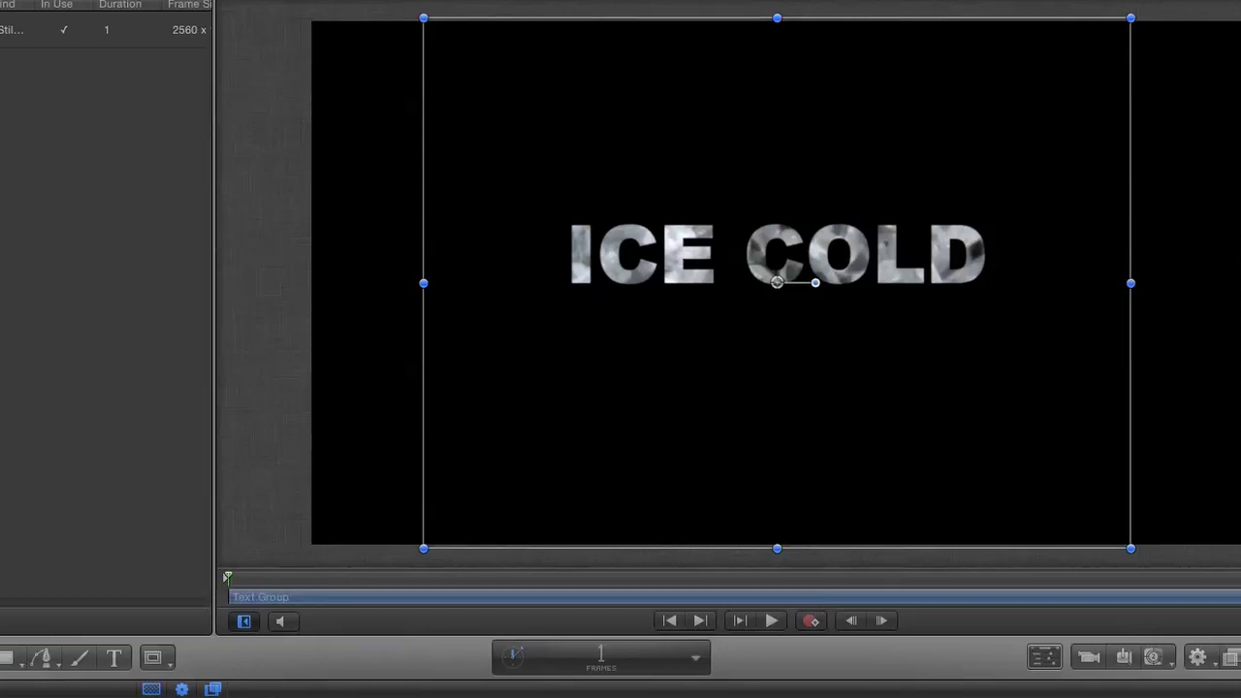
# - Apply the Glow > Aura filter to Text Group
pyautogui.click(1231, 657)
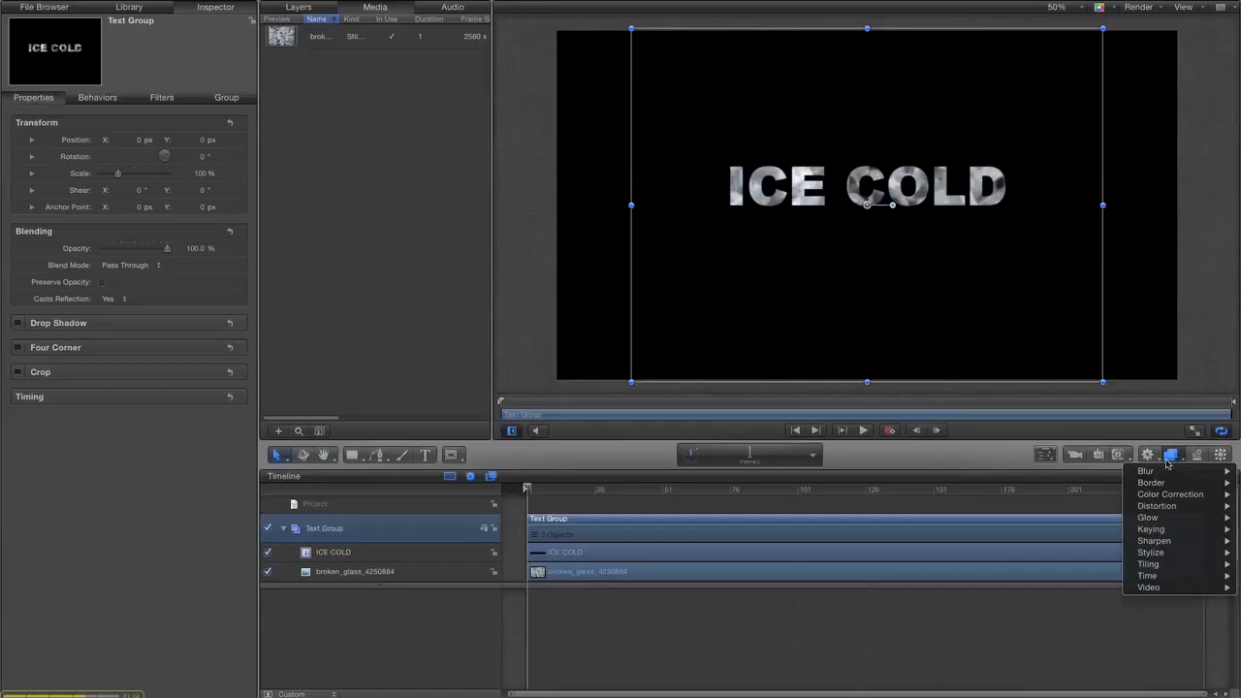
pyautogui.moveTo(1159, 507)
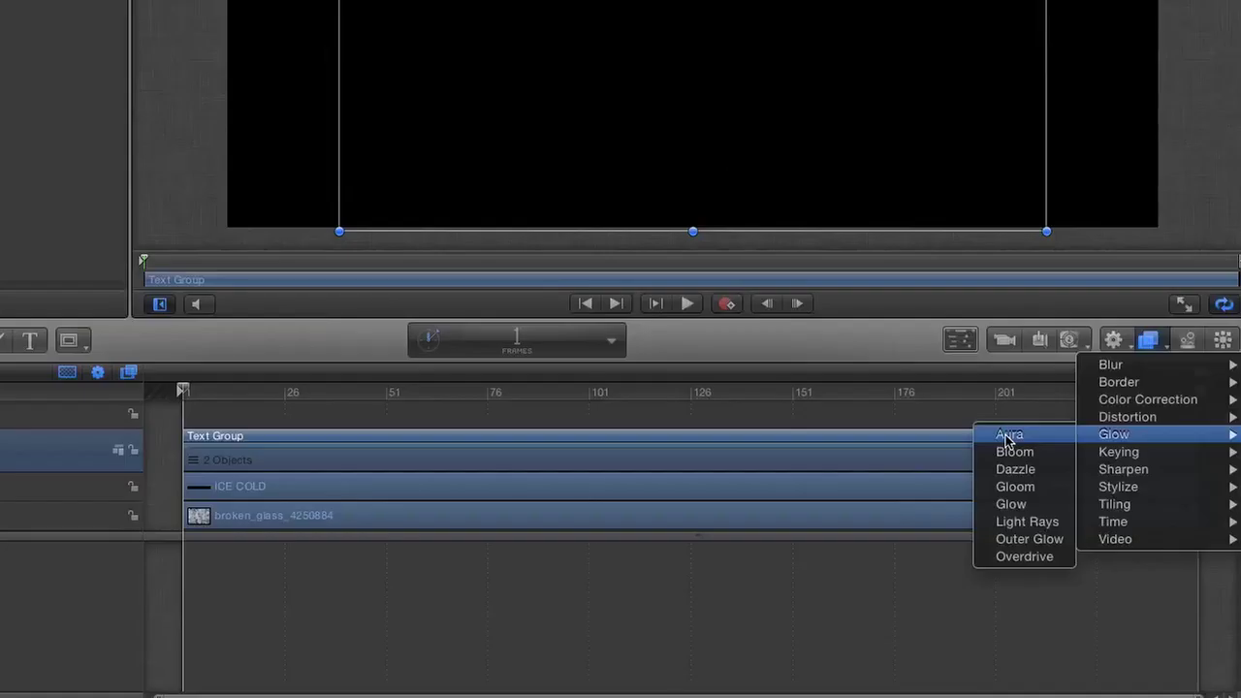
pyautogui.click(1007, 440)
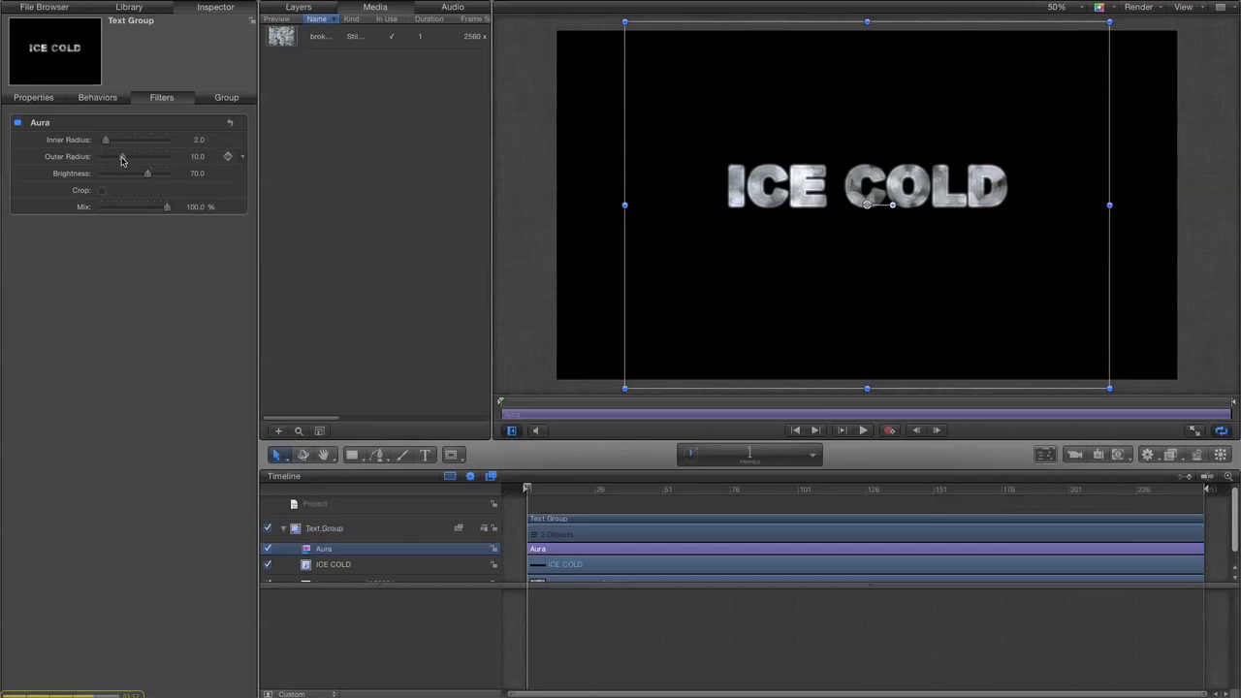
# - Widen the Aura's Outer Radius to 19 and raise its Brightness to 90
pyautogui.moveTo(121, 161)
pyautogui.mouseDown()
pyautogui.moveTo(157, 162)
pyautogui.moveTo(143, 162)
pyautogui.moveTo(165, 175)
pyautogui.moveTo(152, 173)
pyautogui.moveTo(161, 157)
pyautogui.moveTo(130, 158)
pyautogui.moveTo(143, 159)
pyautogui.moveTo(123, 143)
pyautogui.mouseUp()
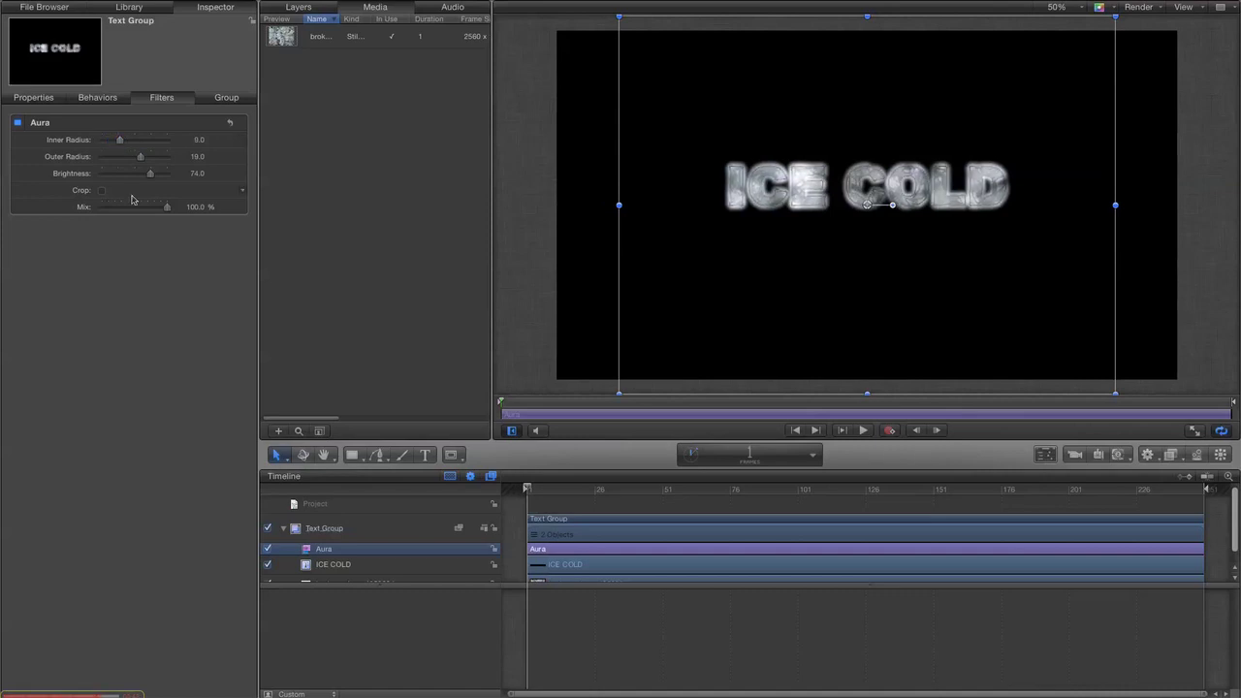
pyautogui.moveTo(150, 175); pyautogui.dragTo(163, 175)
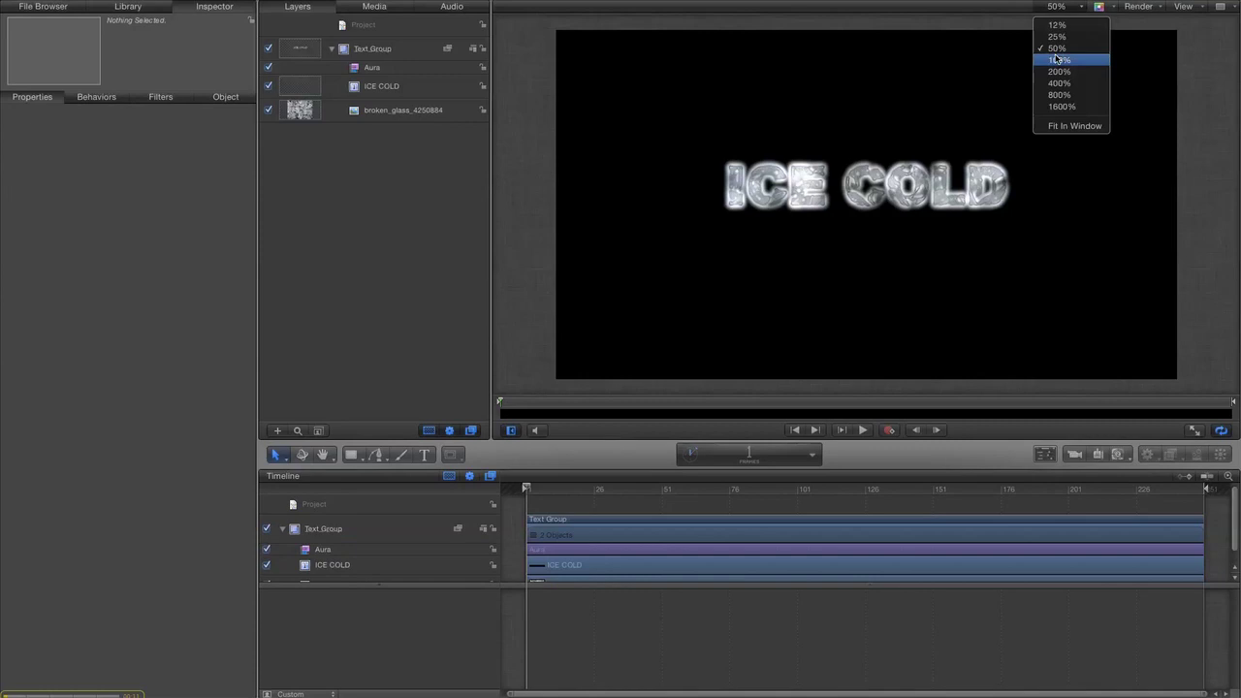
pyautogui.click(1058, 60)
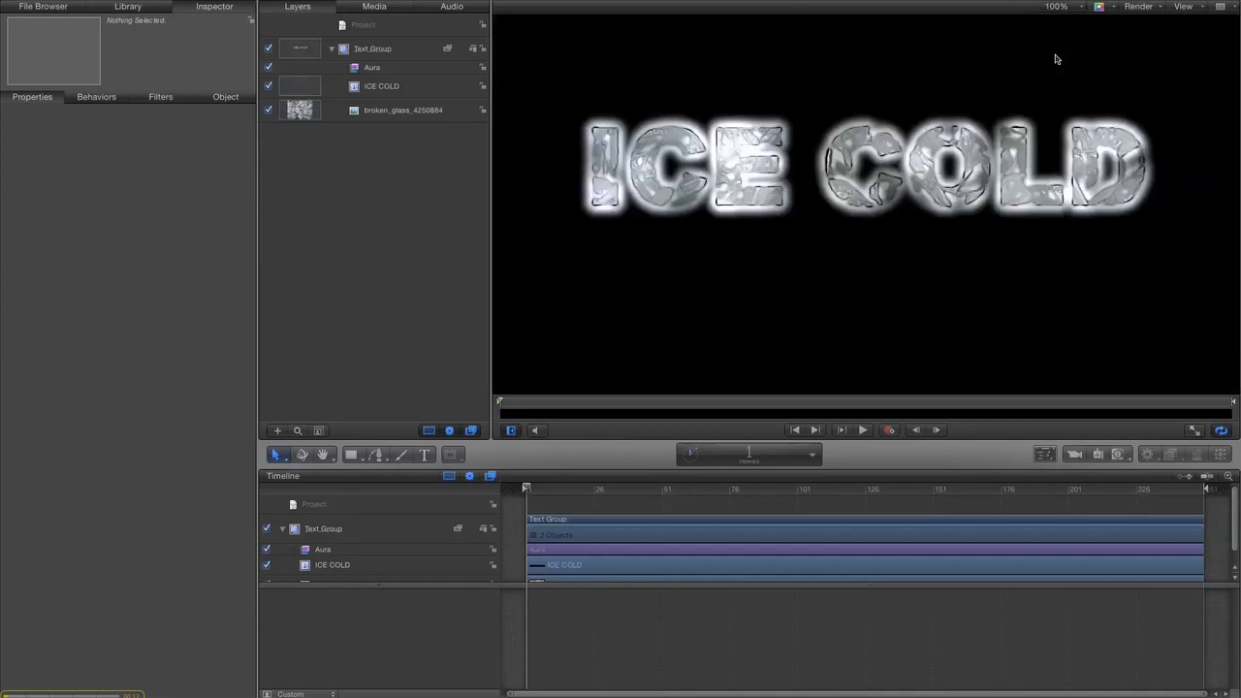